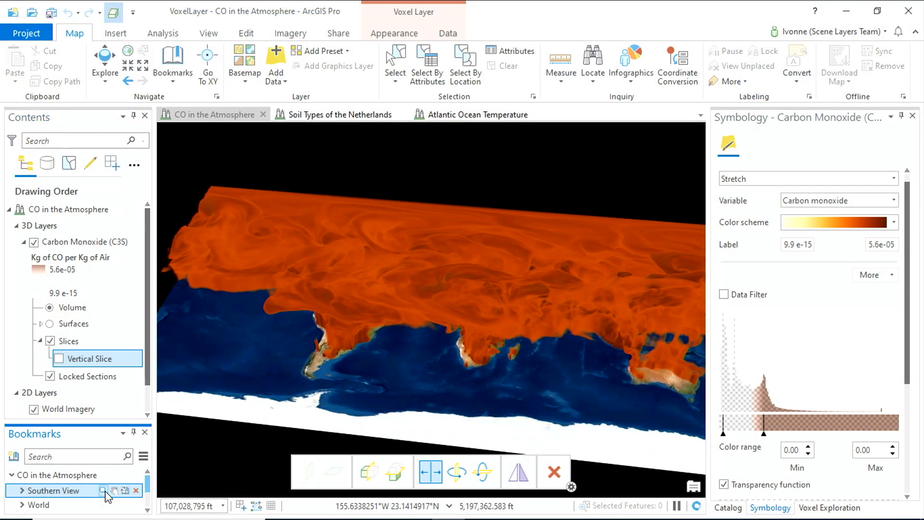
Step: Zoom to the Southern View bookmark and examine the carbon monoxide volume around southern South America from several angles
left_click(103, 490)
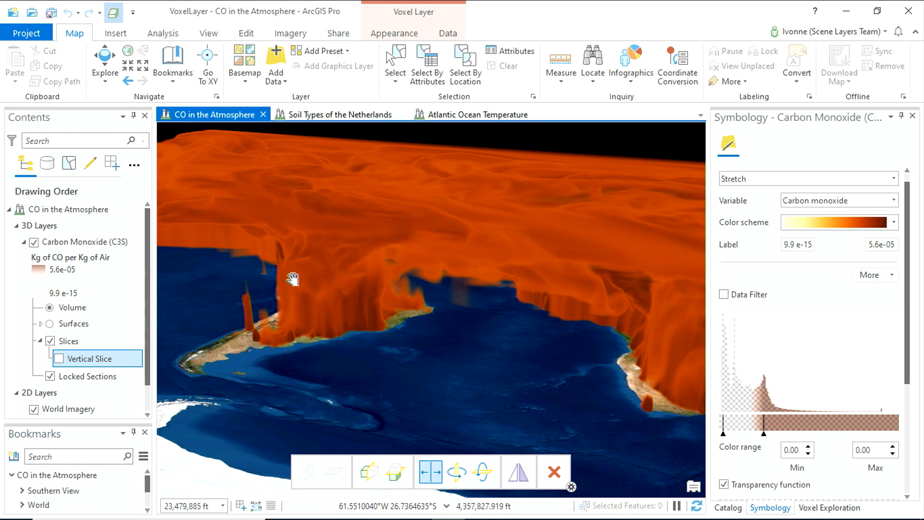
left_click_drag(288, 274, 350, 363)
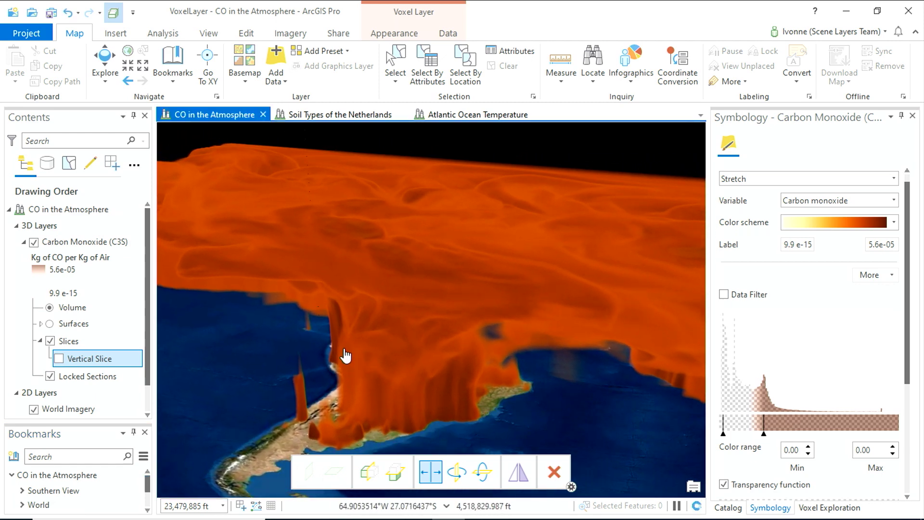
middle_click_drag(345, 355, 456, 301)
scroll(418, 326, "up", 3)
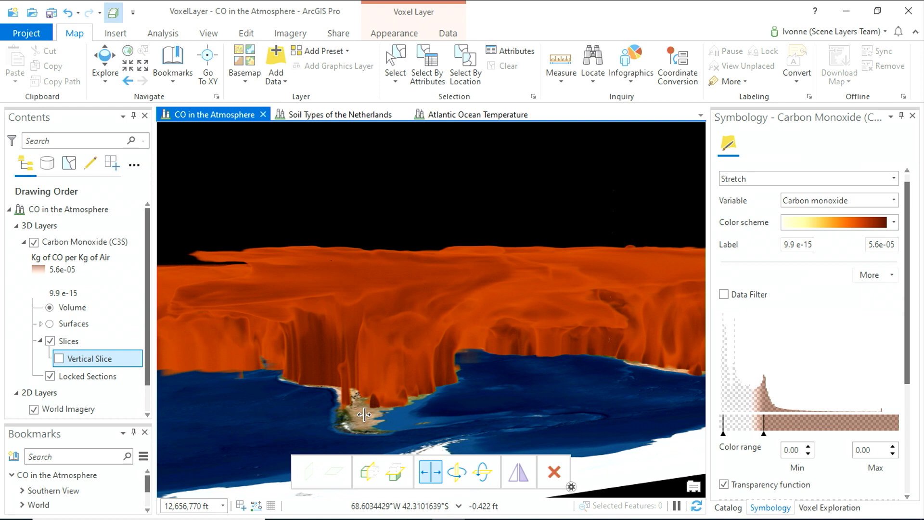
Step: Show the Vertical Slice, move it through the carbon monoxide volume over South America, and hide the slice again
left_click(58, 358)
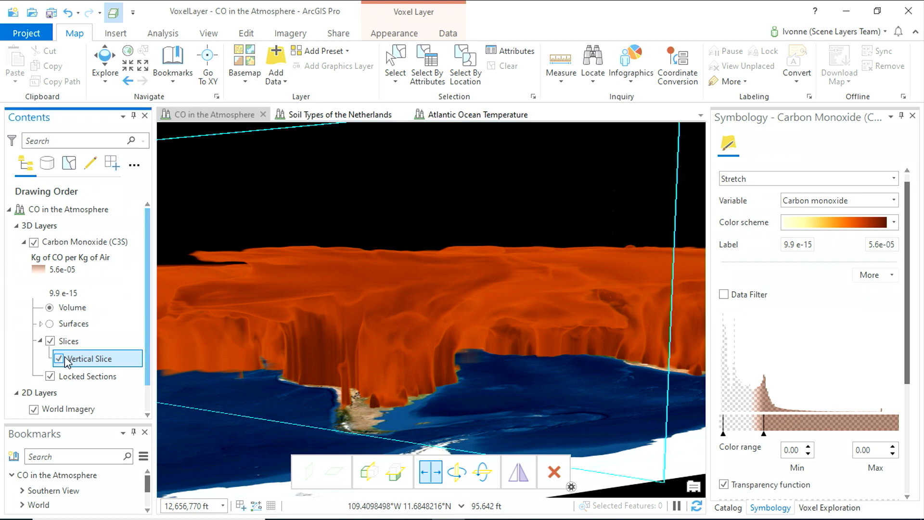
left_click_drag(223, 413, 438, 364)
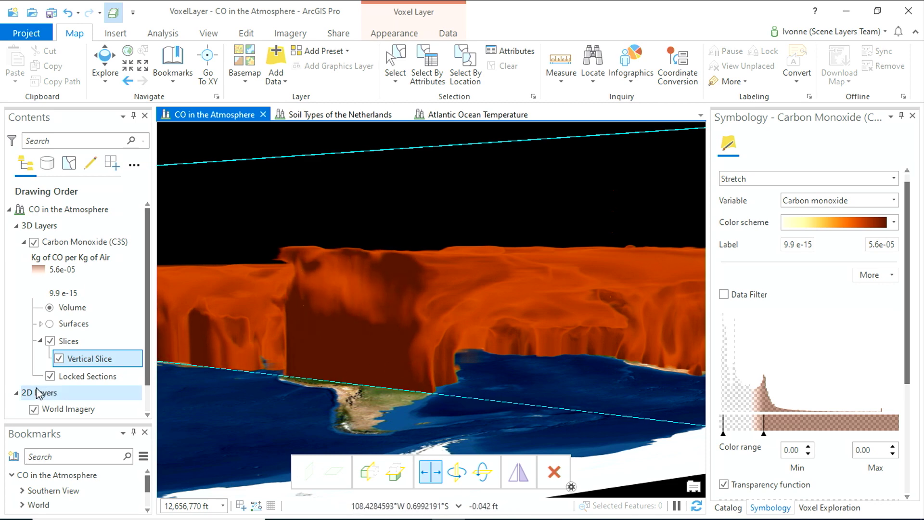
left_click(59, 359)
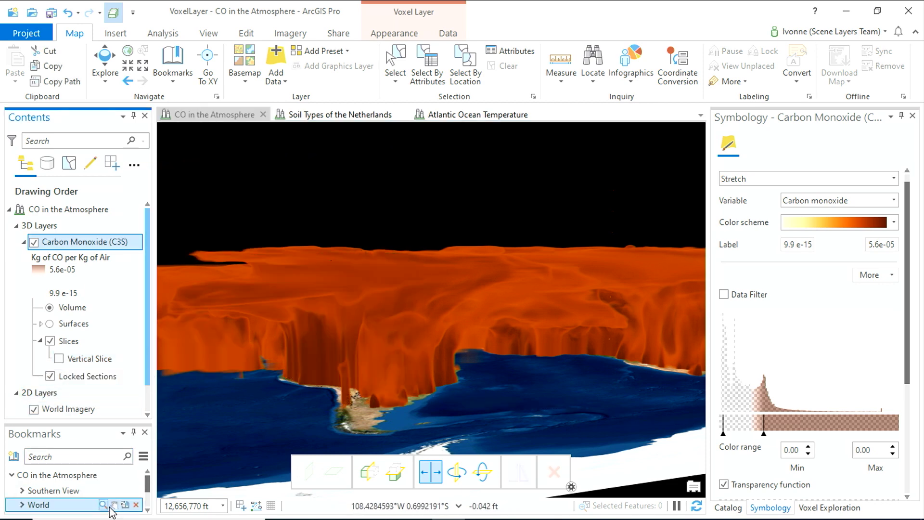
Step: At the World bookmark, compare the carbon monoxide volume without and with its transparency function, and lower the function's last control point
left_click(103, 505)
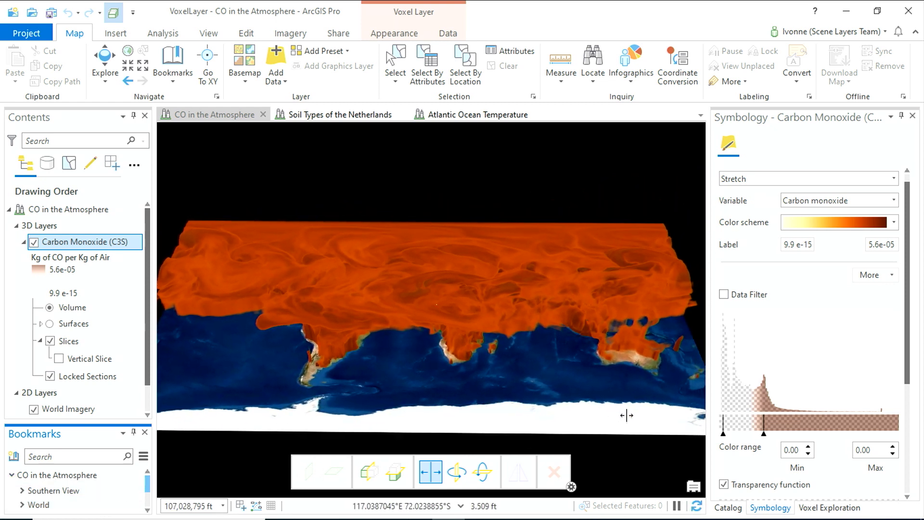
left_click(725, 485)
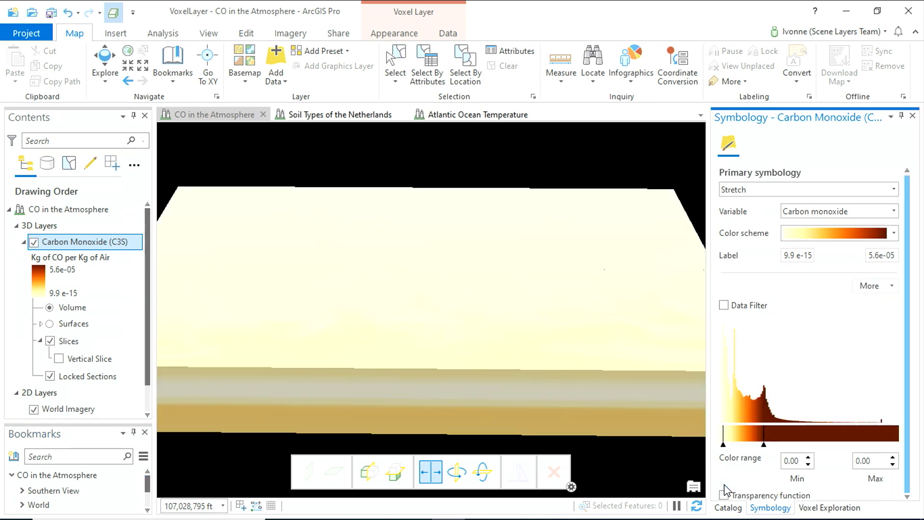
left_click(724, 494)
scroll(803, 450, "down", 4)
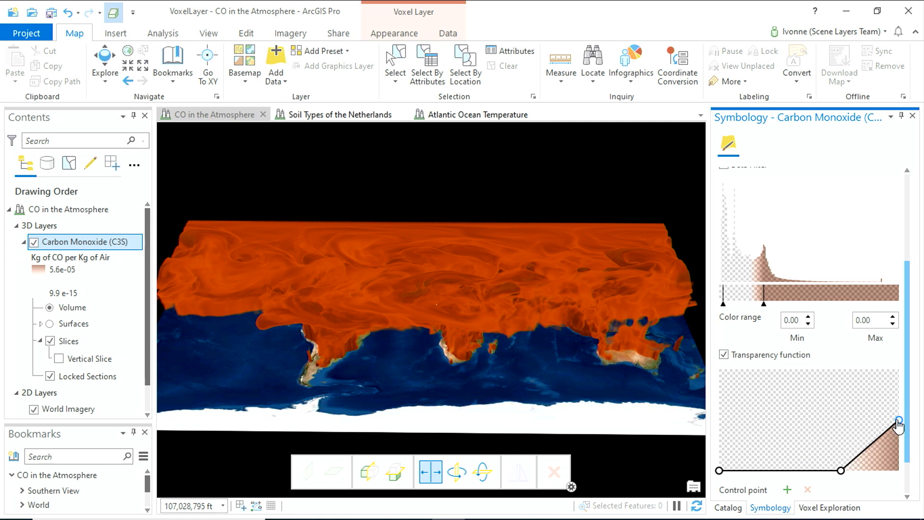
left_click_drag(898, 426, 898, 441)
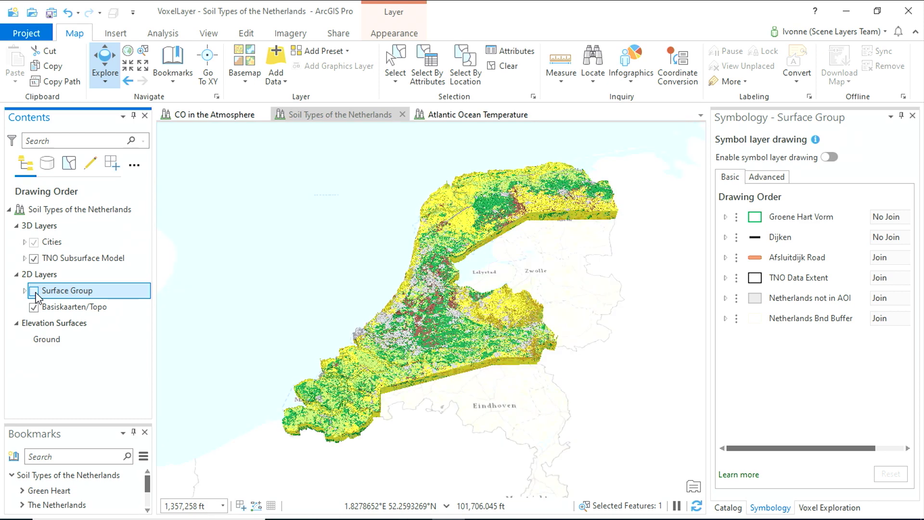
Step: Expand and select the TNO Subsurface Model layer, and examine its lithoclass voxels up close in the southwestern Netherlands
left_click(24, 258)
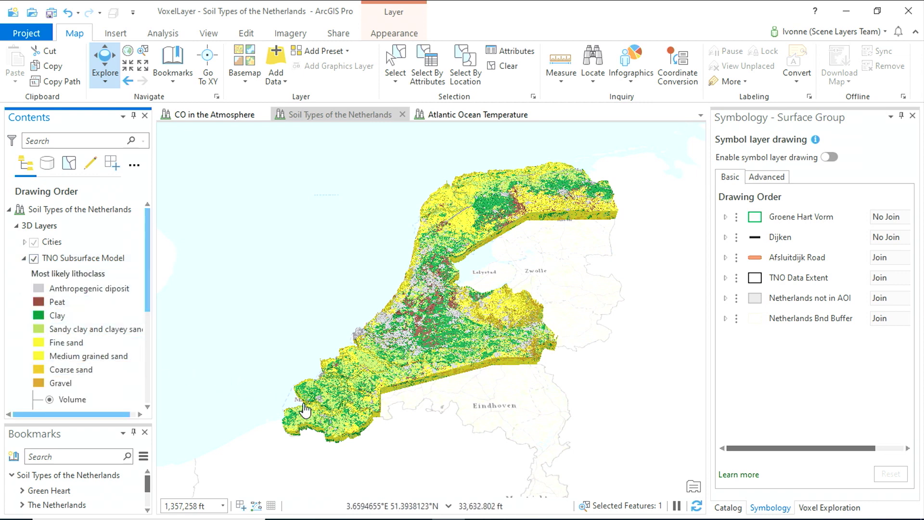
left_click(83, 251)
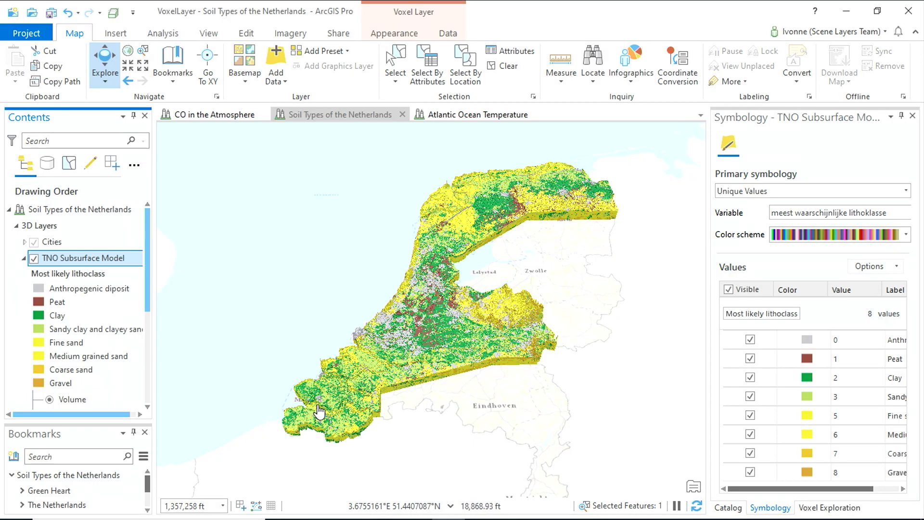
scroll(318, 412, "up", 2)
scroll(318, 412, "up", 3)
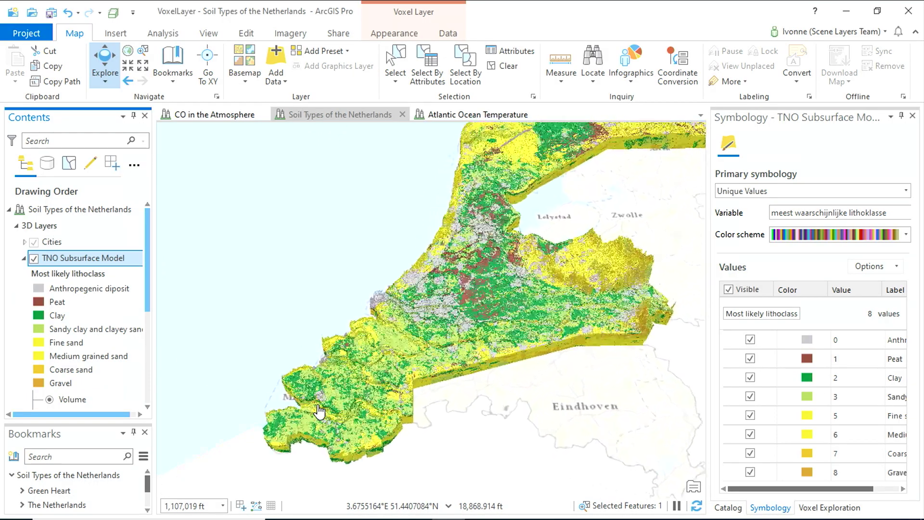
scroll(319, 412, "up", 1)
scroll(319, 411, "up", 2)
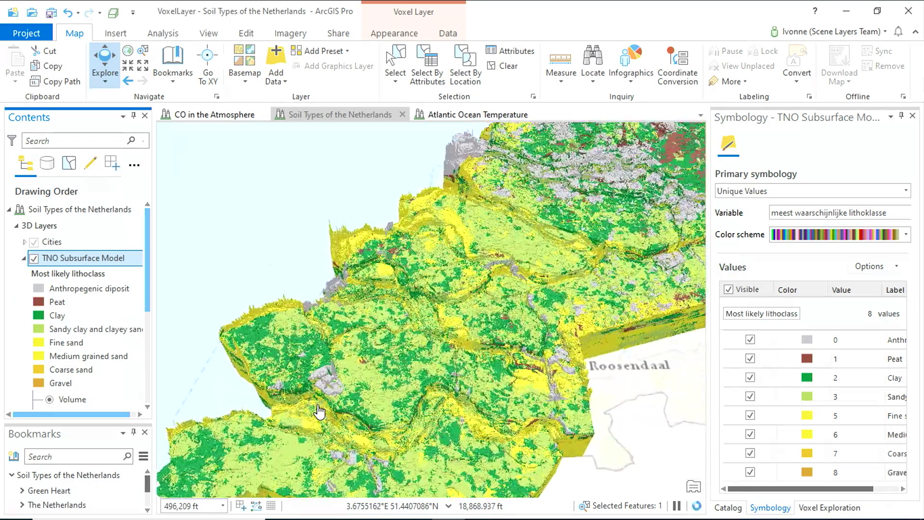
scroll(319, 411, "up", 2)
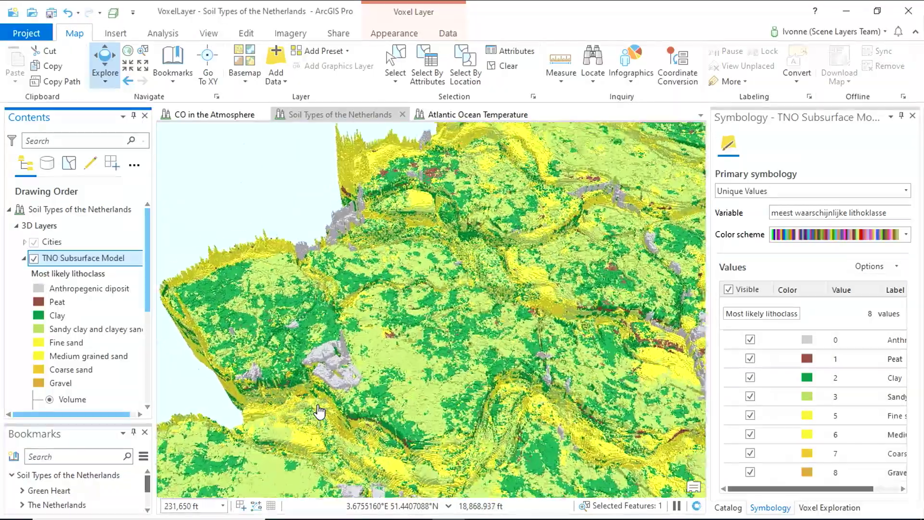
scroll(320, 411, "up", 1)
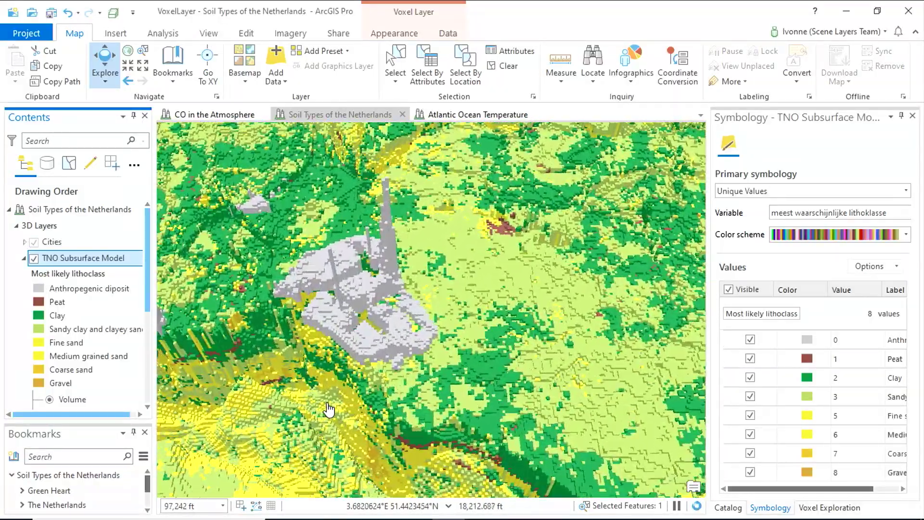
scroll(329, 410, "up", 1)
middle_click_drag(335, 408, 256, 348)
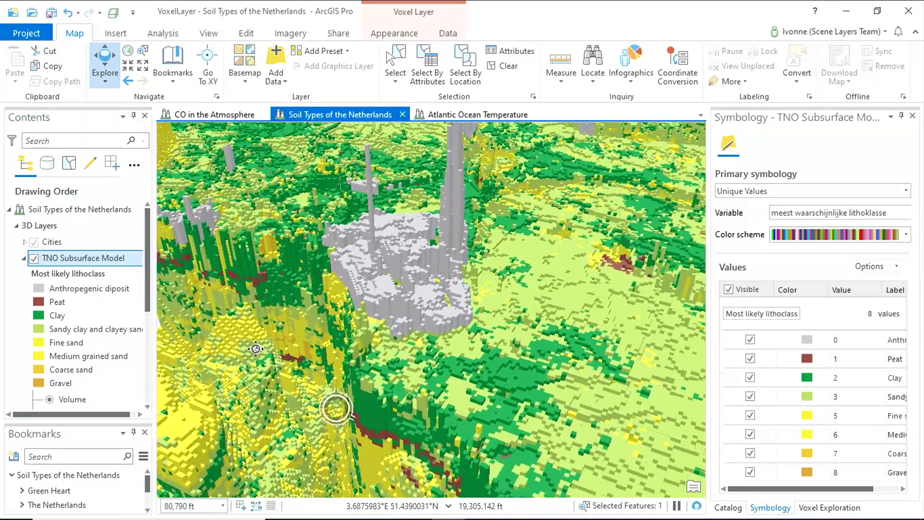
scroll(249, 364, "up", 1)
left_click_drag(304, 422, 275, 363)
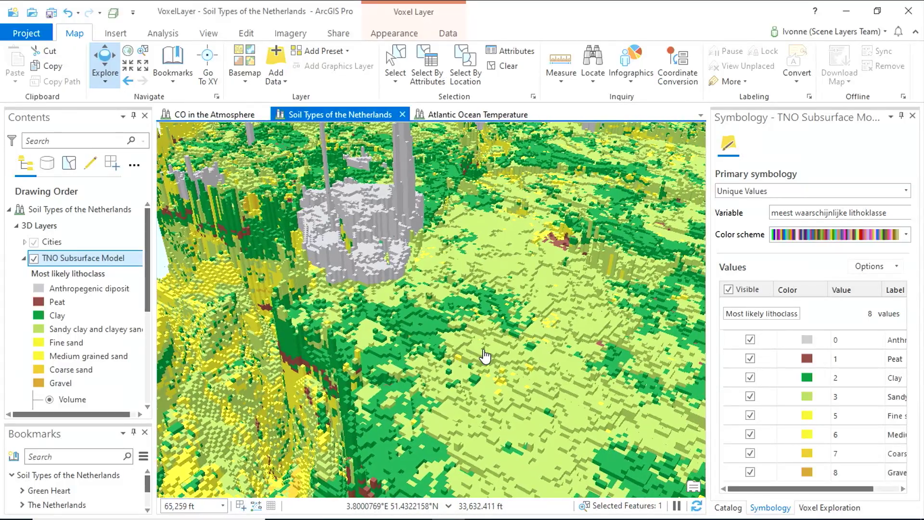
left_click_drag(525, 347, 349, 348)
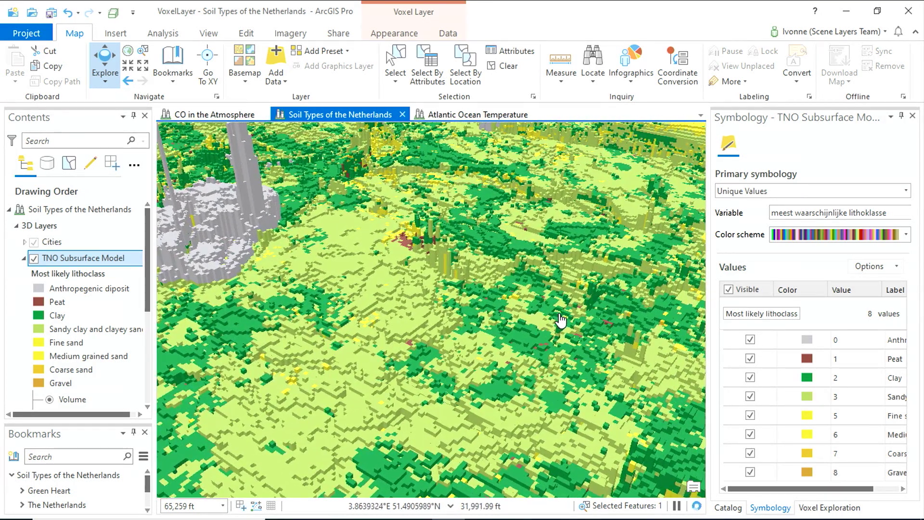
left_click_drag(560, 320, 339, 371)
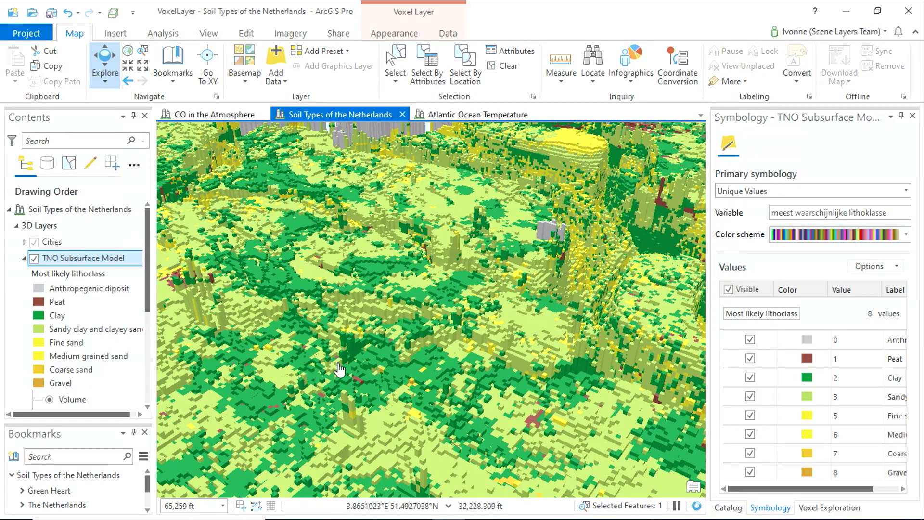
left_click_drag(562, 346, 361, 372)
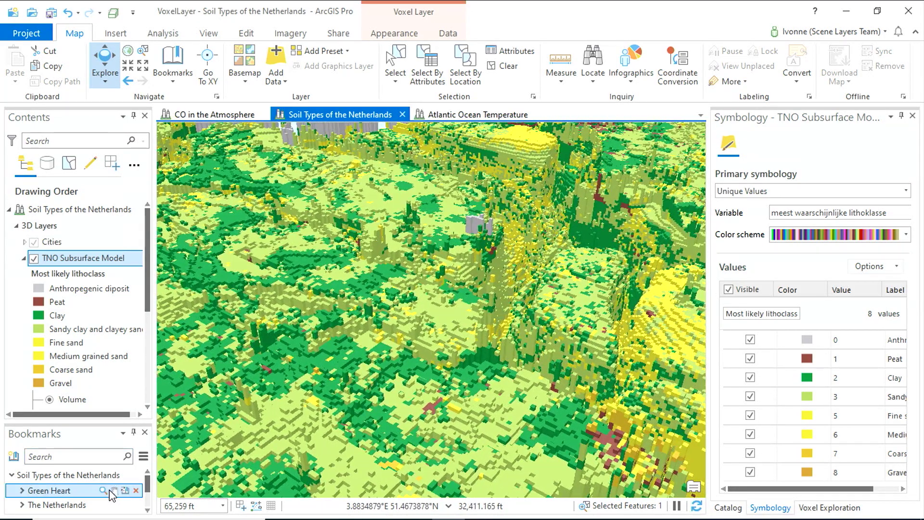
Step: At the Green Heart bookmark, display the TNO Subsurface Model as surfaces, create a vertical section from Rotterdam toward Utrecht, and shift its position
left_click(102, 489)
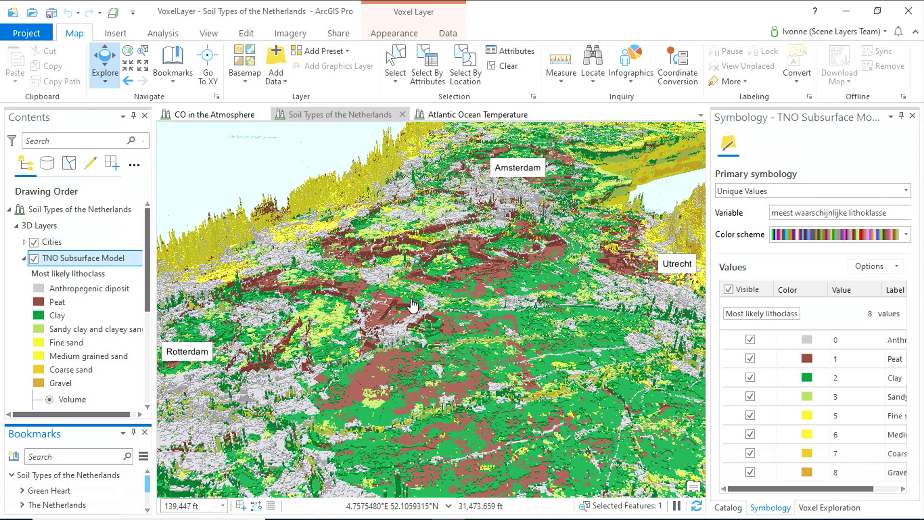
scroll(101, 337, "down", 1)
left_click(50, 383)
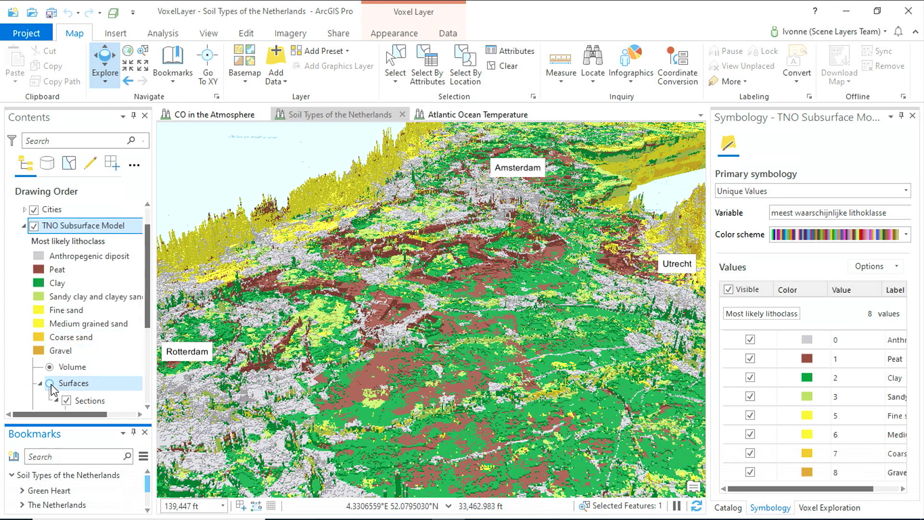
right_click(97, 401)
left_click(121, 407)
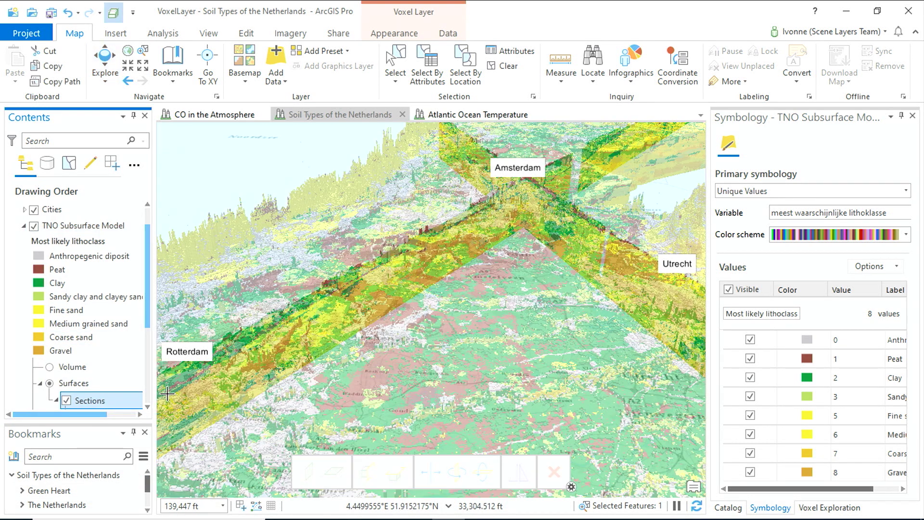
left_click(175, 371)
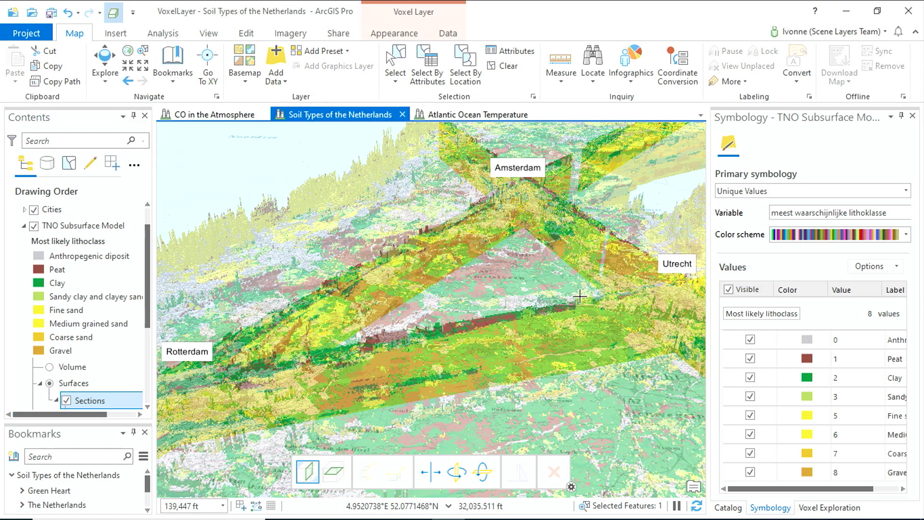
left_click(520, 325)
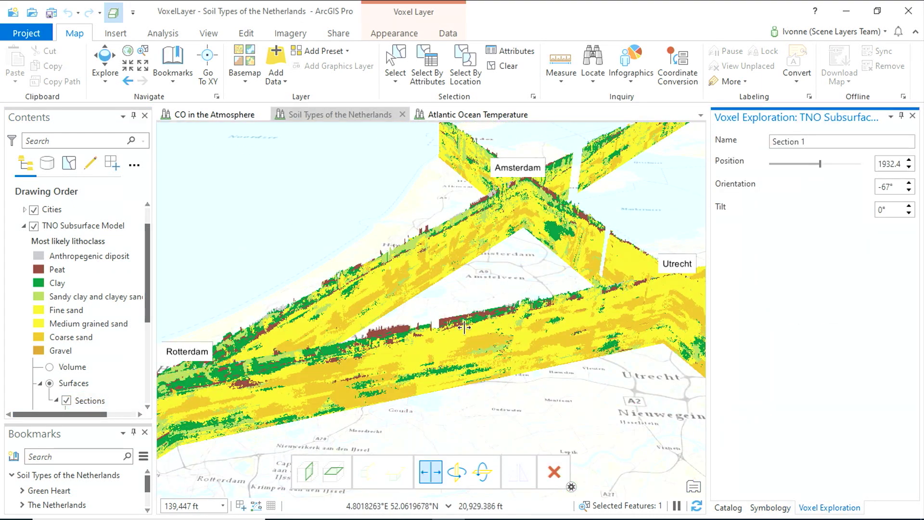
left_click_drag(464, 327, 467, 304)
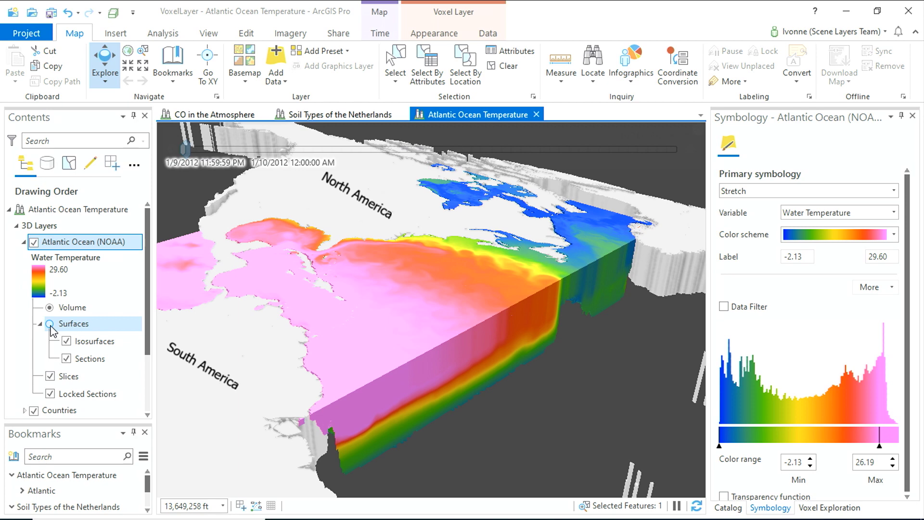
Step: Display the Atlantic Ocean (NOAA) layer as surfaces and create a Water Temperature isosurface with a value of about 22.92
left_click(50, 325)
right_click(95, 341)
left_click(114, 350)
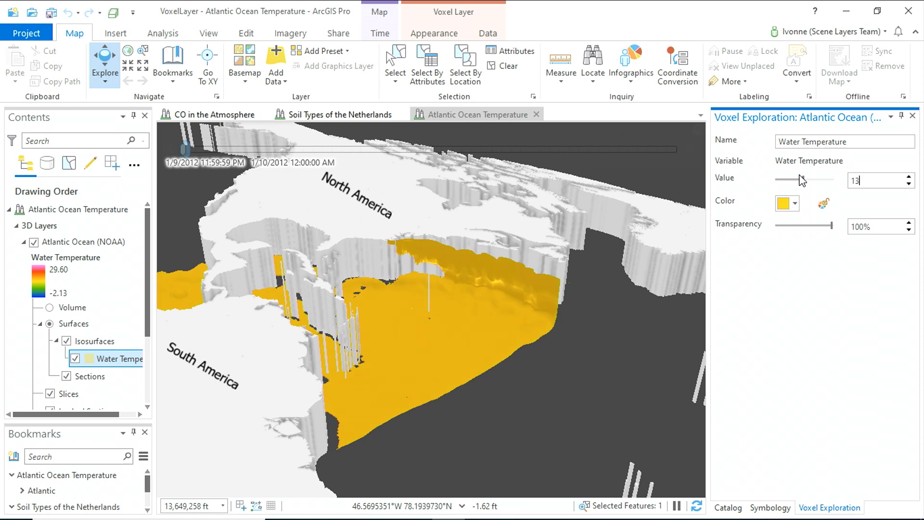
left_click_drag(804, 183, 820, 183)
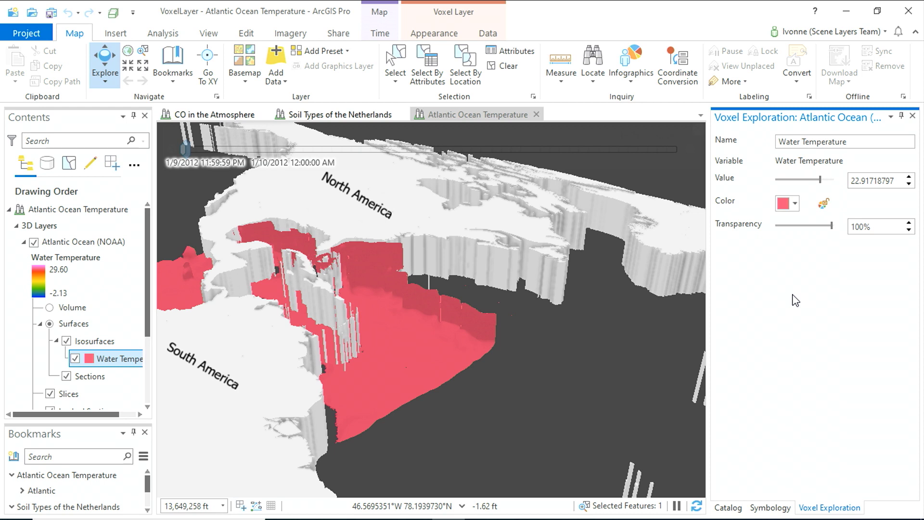
Step: Switch the Atlantic Ocean (NOAA) layer's display back to volume
left_click(50, 307)
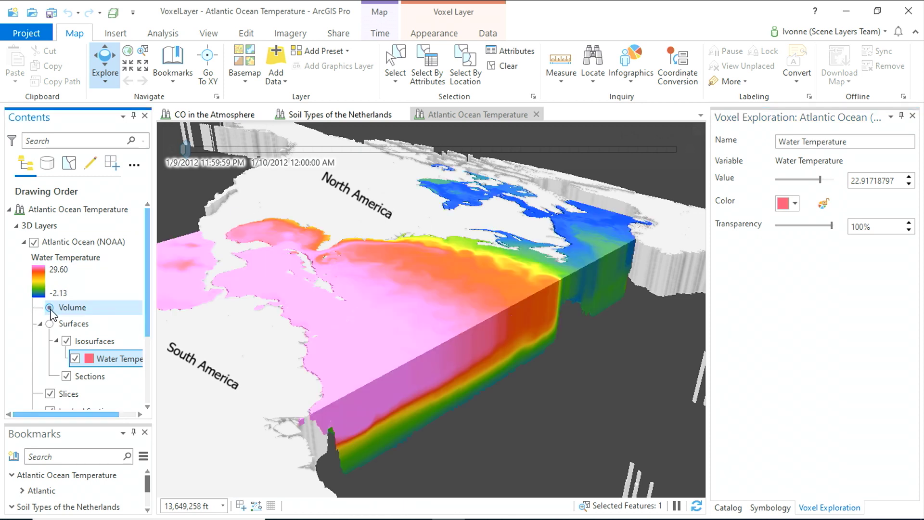
mouse_move(323, 139)
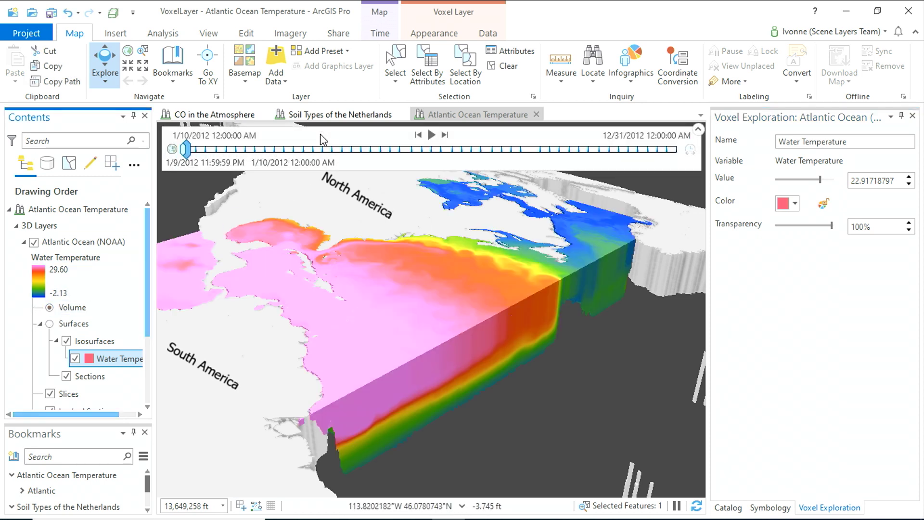